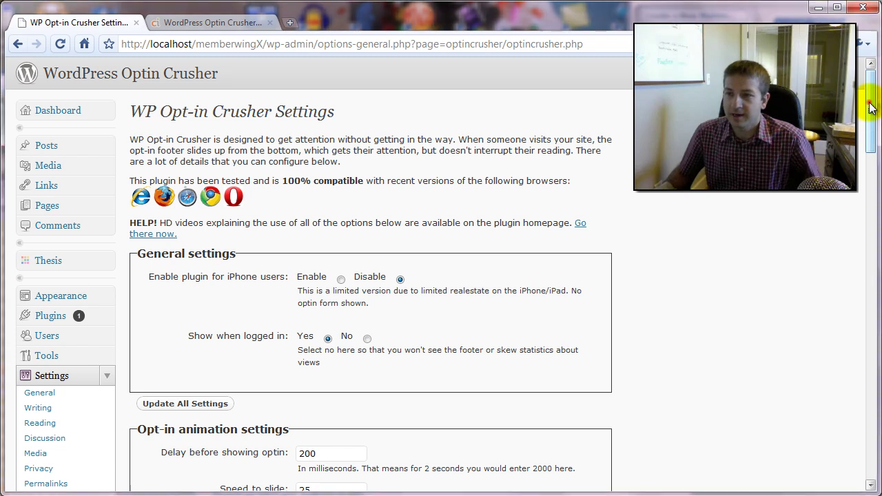
Step: Scroll the Opt-in Crusher settings down to the Opt-in/Lightbox Message section with the Arial 22px call to action
drag(869, 105, 867, 327)
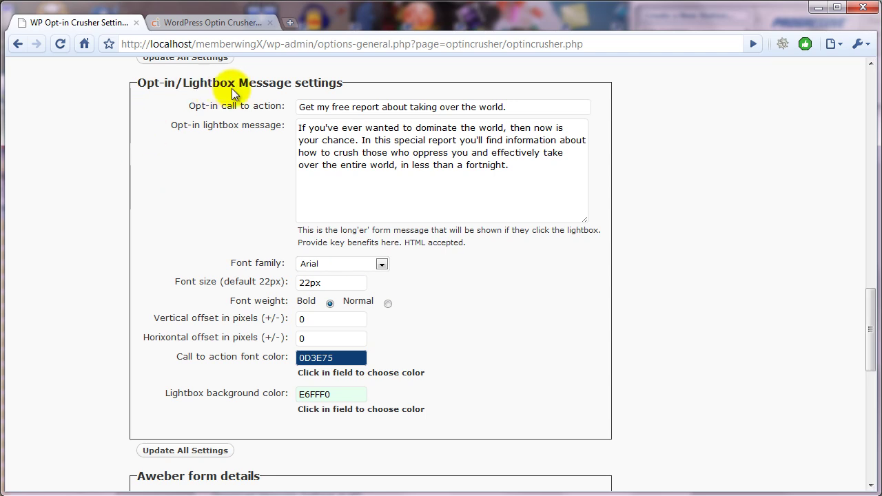
mouse_move(869, 309)
mouse_down()
mouse_move(878, 392)
mouse_move(870, 300)
mouse_move(877, 309)
mouse_up()
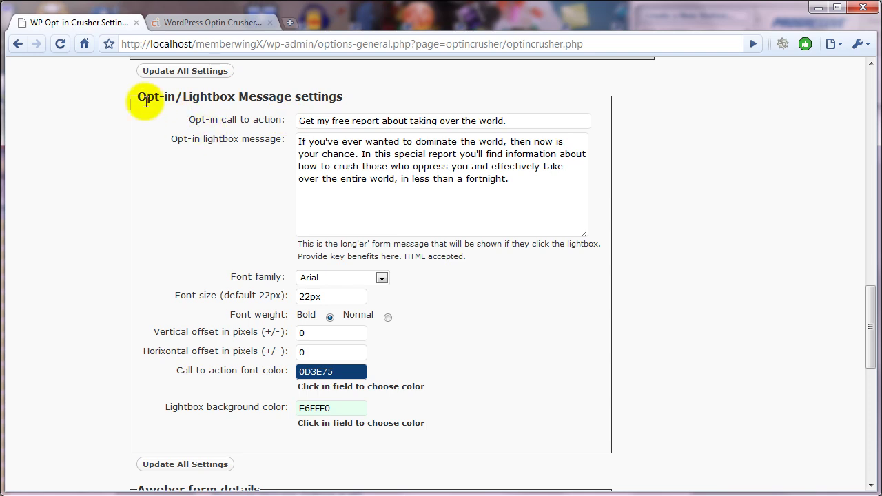
Step: On the blog front page, open the opt-in lightbox from the Special Offer bar, close it, then reopen it from the footer bar
click(186, 27)
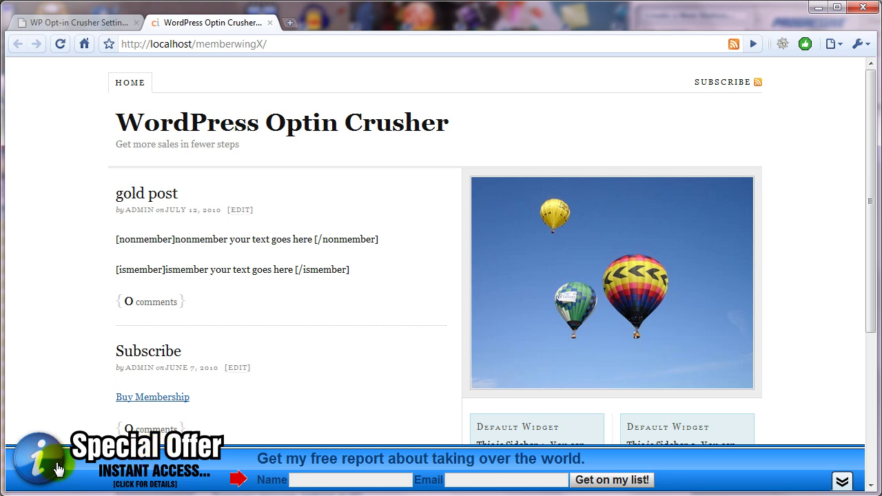
click(186, 472)
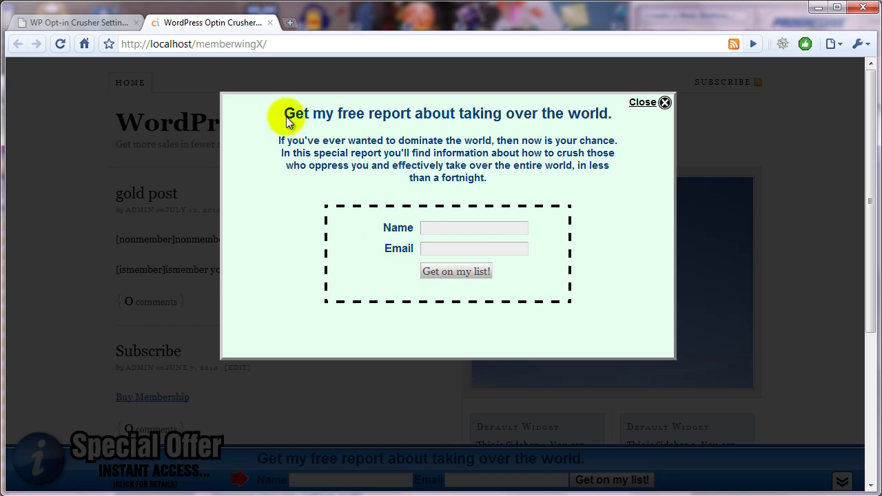
drag(286, 114, 598, 113)
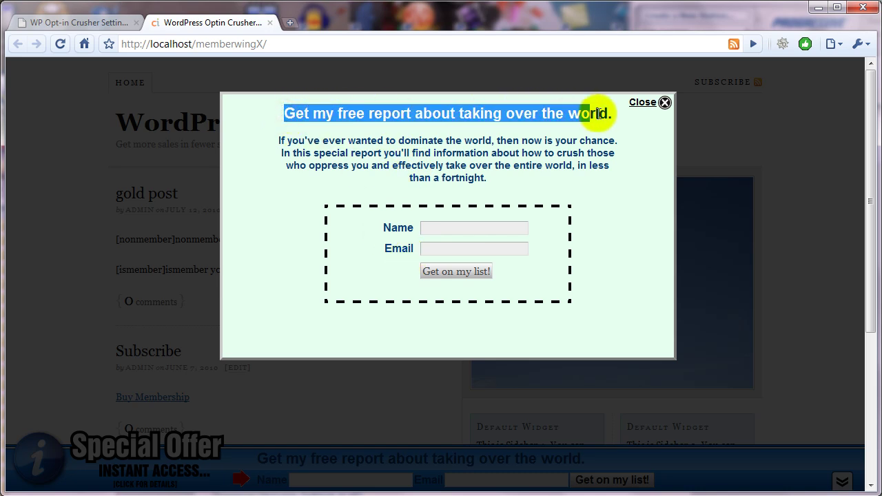
click(611, 112)
click(643, 103)
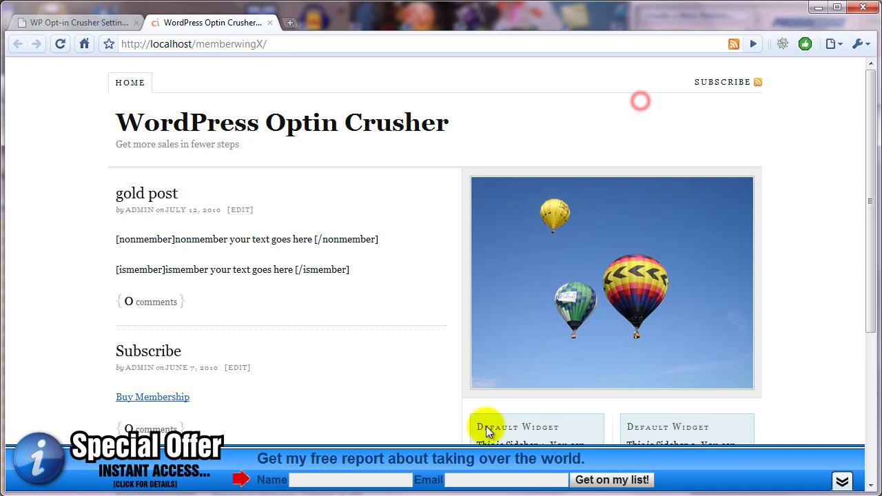
click(414, 458)
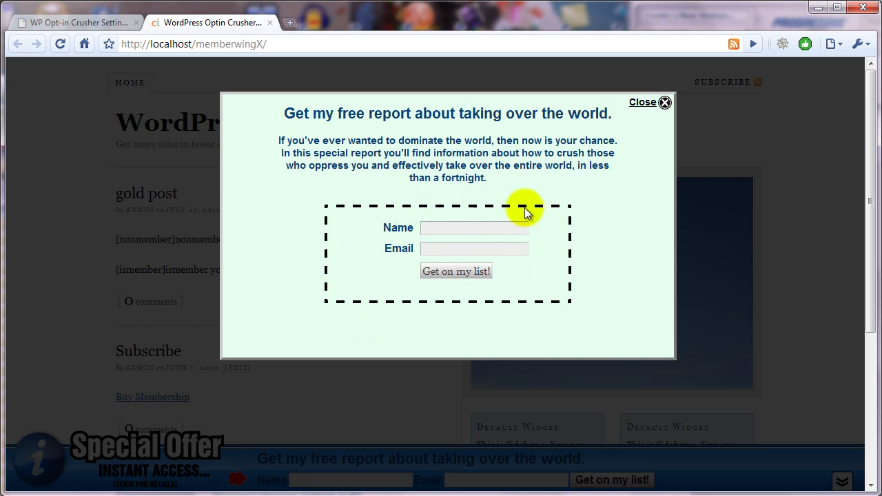
click(647, 111)
Step: Replace the call to action's final period with '(hurry so you're first)' and save all settings
click(64, 24)
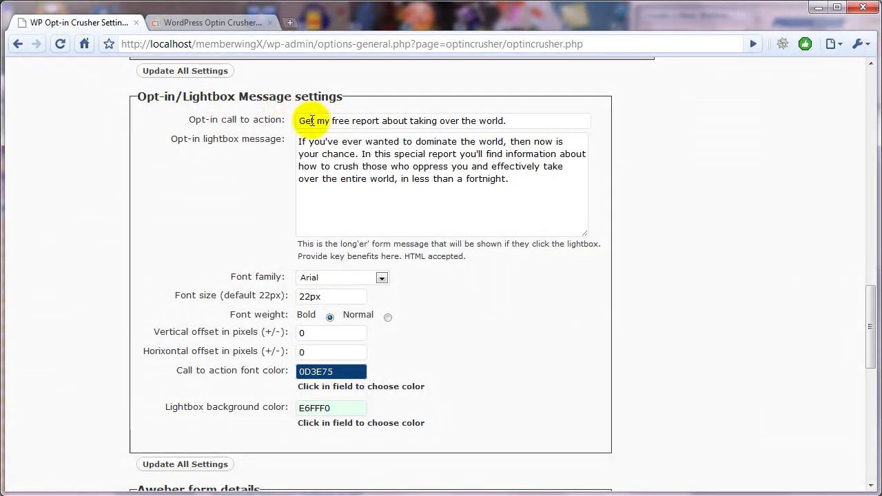
drag(301, 121, 508, 122)
click(519, 121)
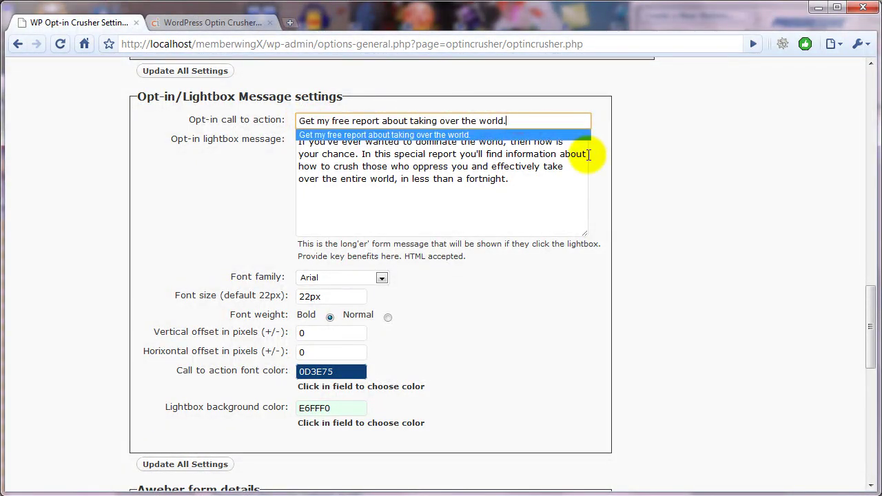
key(BackSpace)
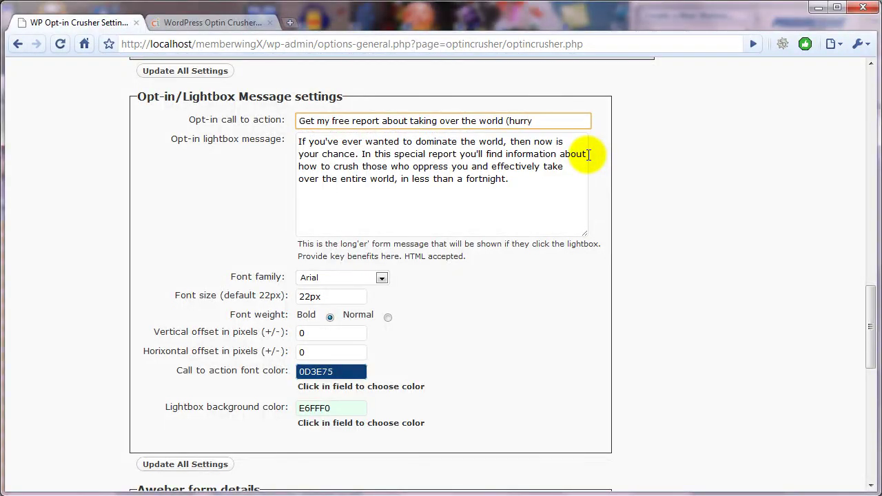
text((hurry so you're first))
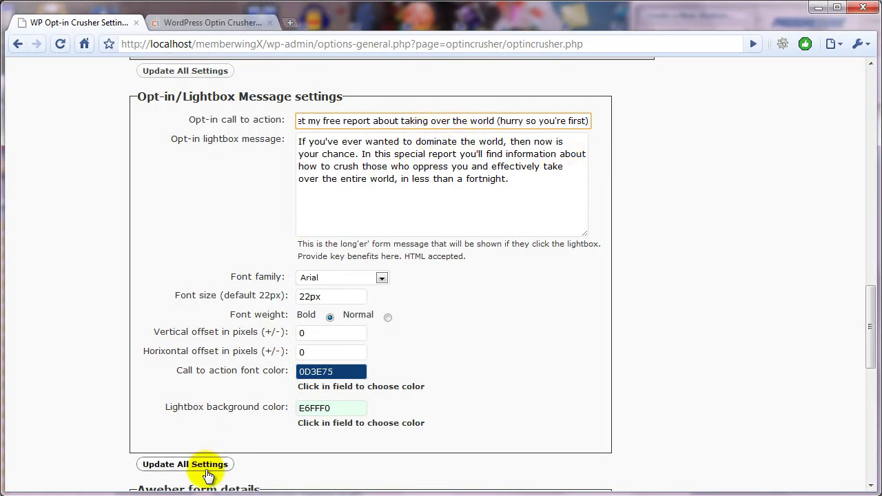
click(208, 473)
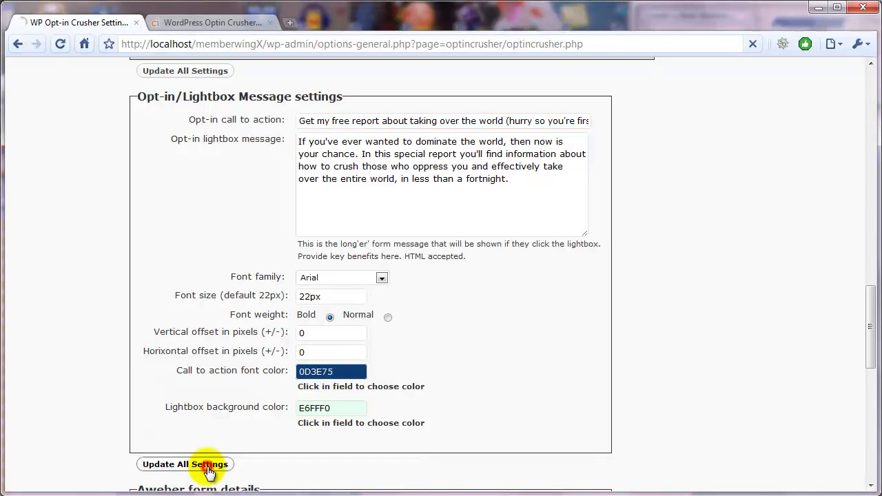
Step: Reload the blog front page and open the lightbox to check the call to action ending '(hurry so you're first)'
click(207, 21)
click(61, 44)
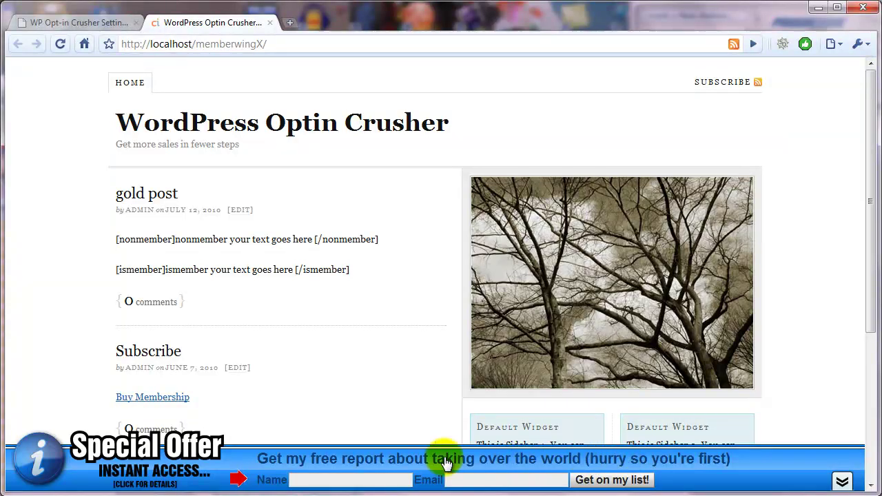
click(651, 459)
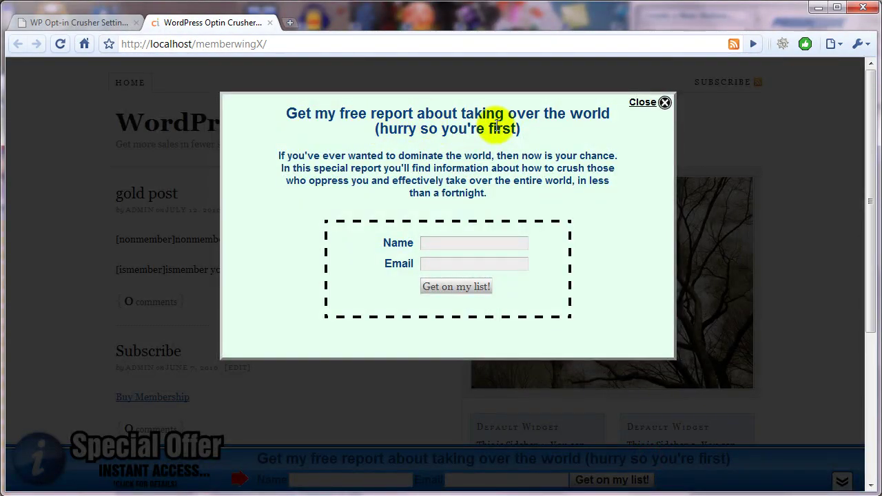
Step: Close the lightbox and scroll the settings page to the Opt-in lightbox message box
click(663, 104)
click(107, 24)
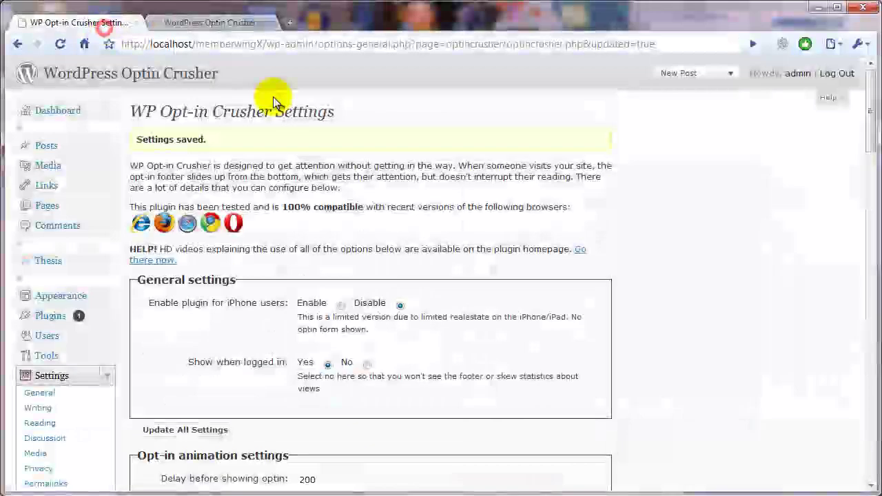
drag(872, 118, 872, 329)
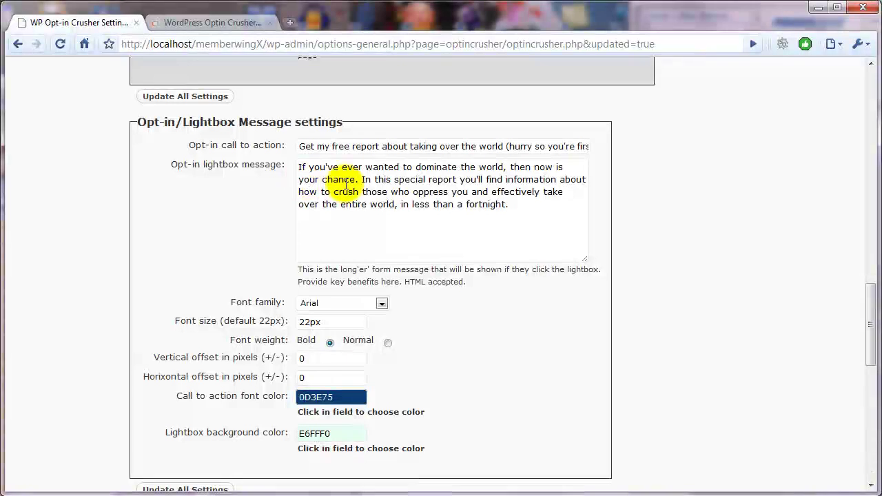
Step: Add <b> before and </b> after 'in less than a fortnight' in the message and save the settings
drag(516, 207, 297, 163)
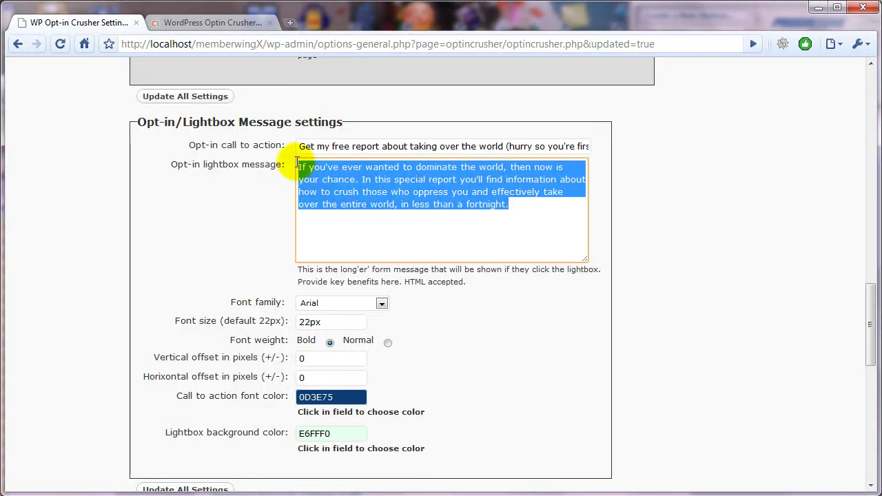
key(Right)
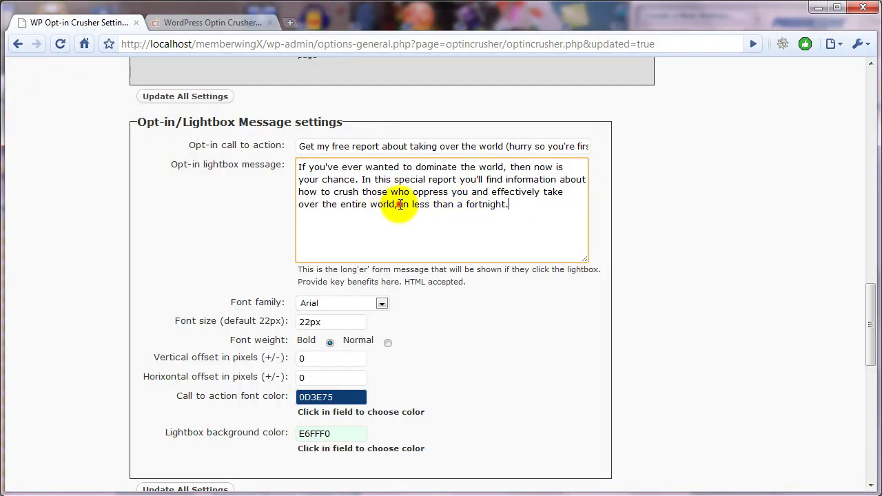
click(399, 204)
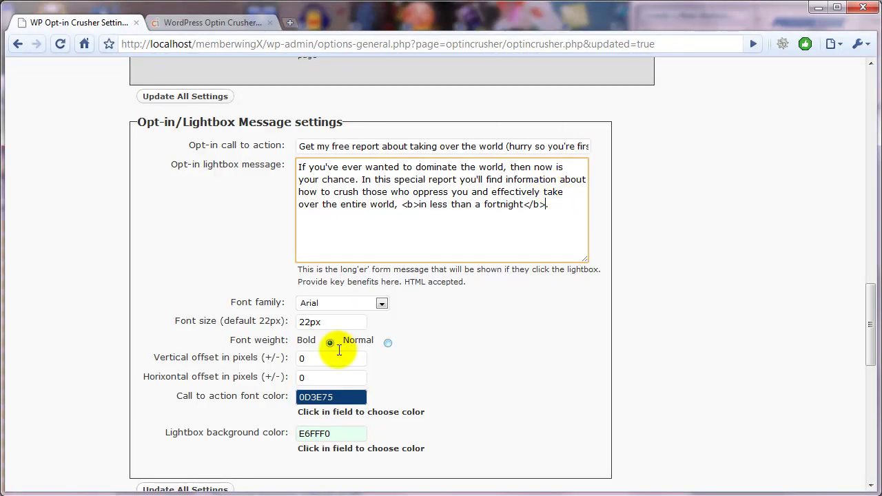
click(185, 98)
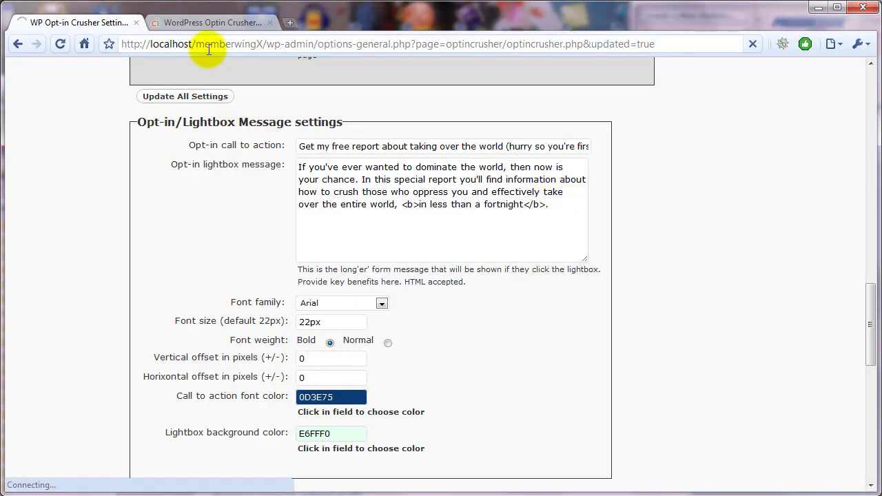
Step: Check the bolded message in the front-page lightbox, then close the popup
click(198, 28)
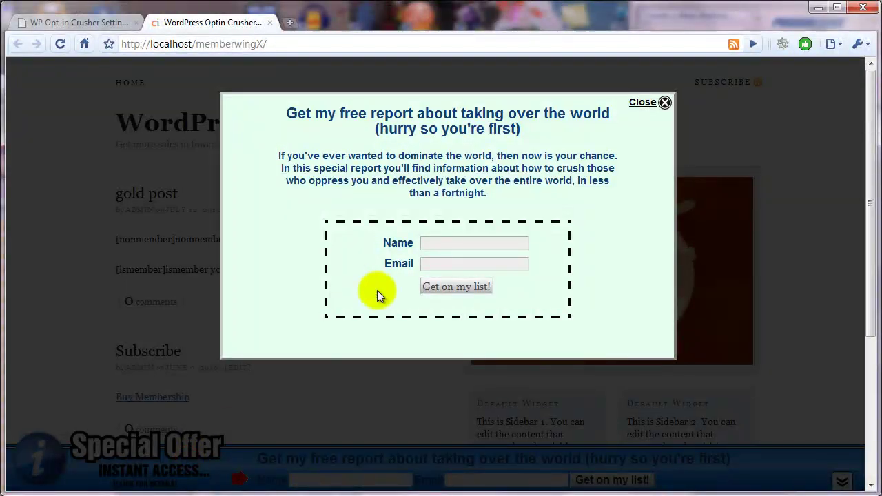
click(644, 104)
Step: Change the <b></b> tags around 'in less than a fortnight' to <u></u> and save the settings
click(90, 22)
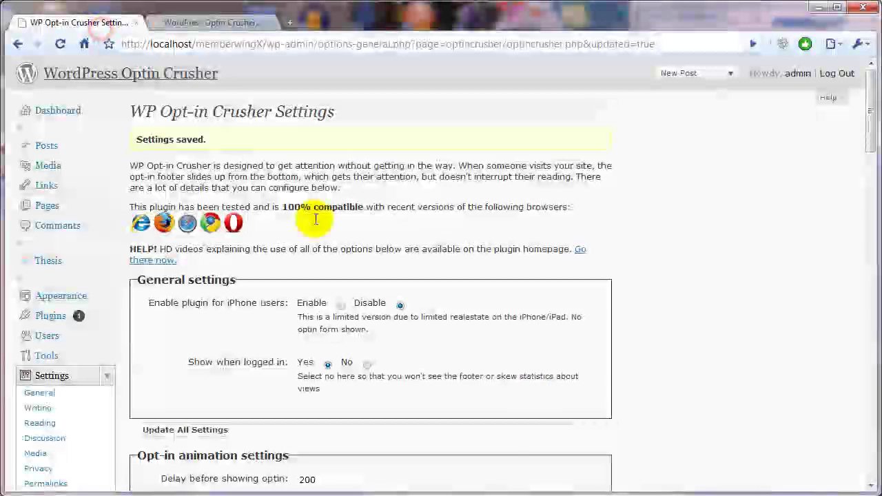
scroll(627, 358, down, 20)
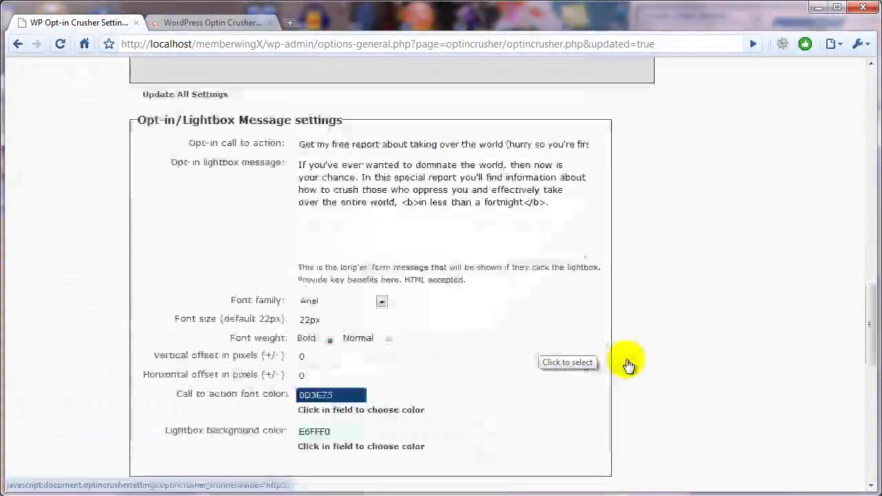
scroll(626, 362, up, 3)
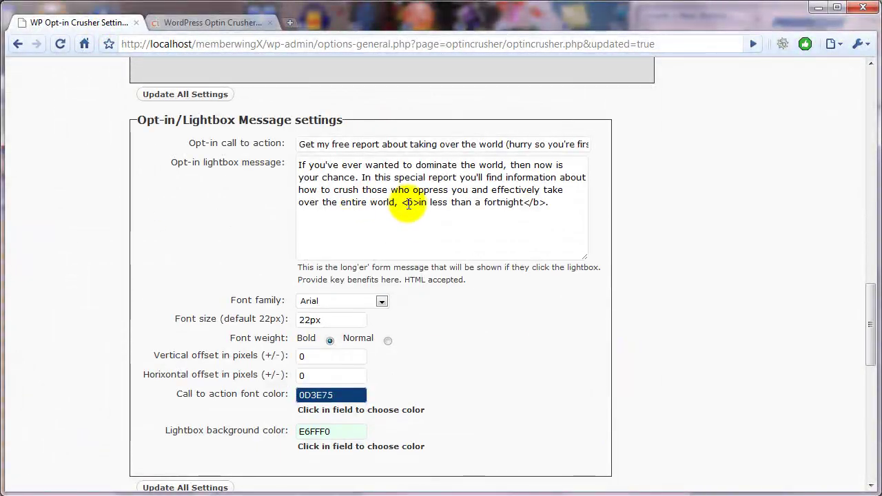
click(407, 203)
double_click(408, 202)
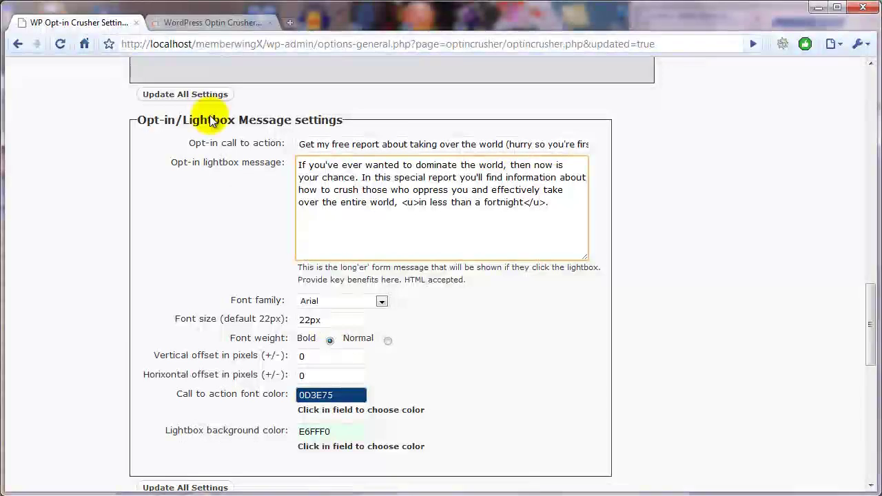
click(205, 96)
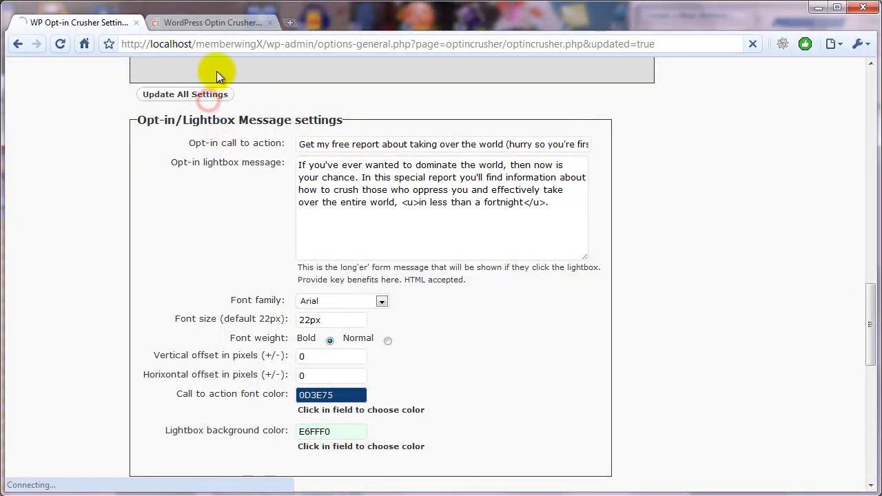
click(172, 22)
Step: Reload the front page, confirm the lightbox shows 'in less than a fortnight' underlined, then close it
click(61, 44)
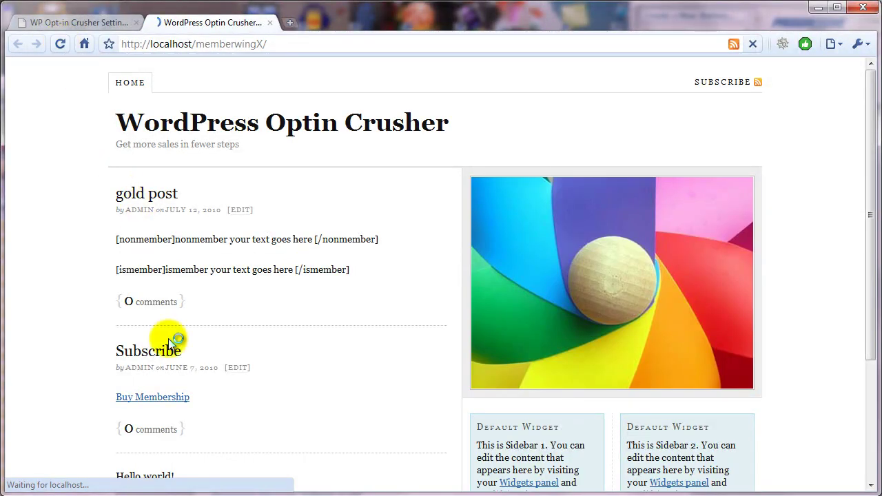
click(88, 471)
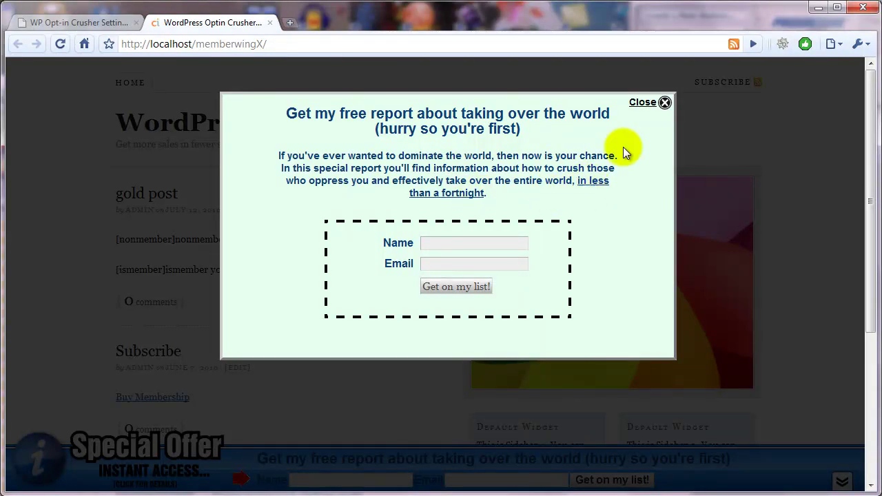
click(658, 110)
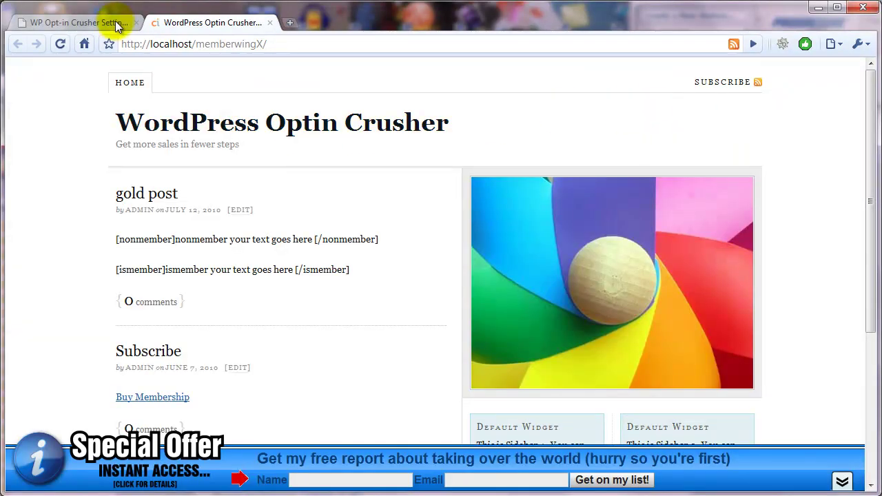
Step: Return to the settings page and scroll to the lightbox message with its <u></u>-wrapped 'in less than a fortnight'
click(79, 22)
scroll(649, 218, up, 15)
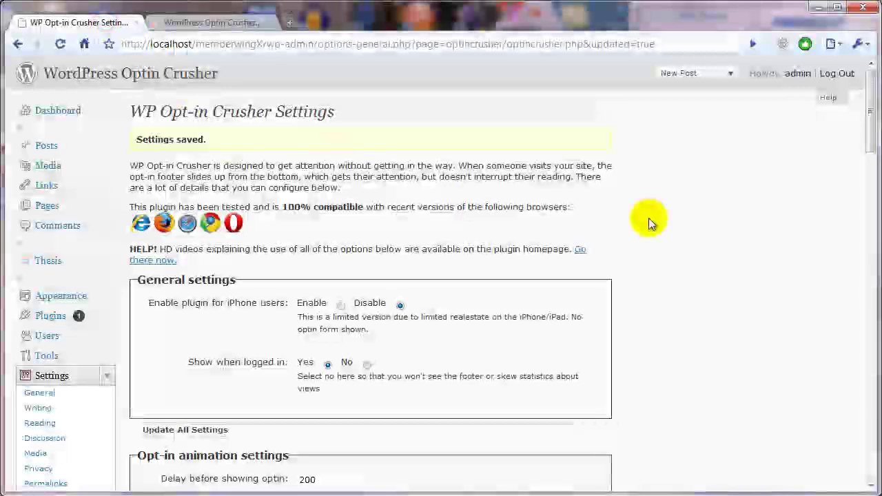
drag(872, 158, 868, 334)
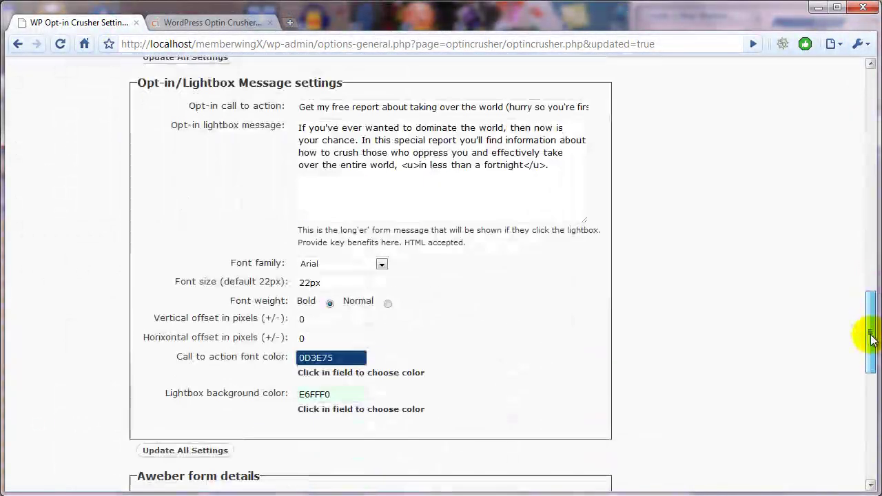
drag(566, 173, 246, 129)
click(308, 141)
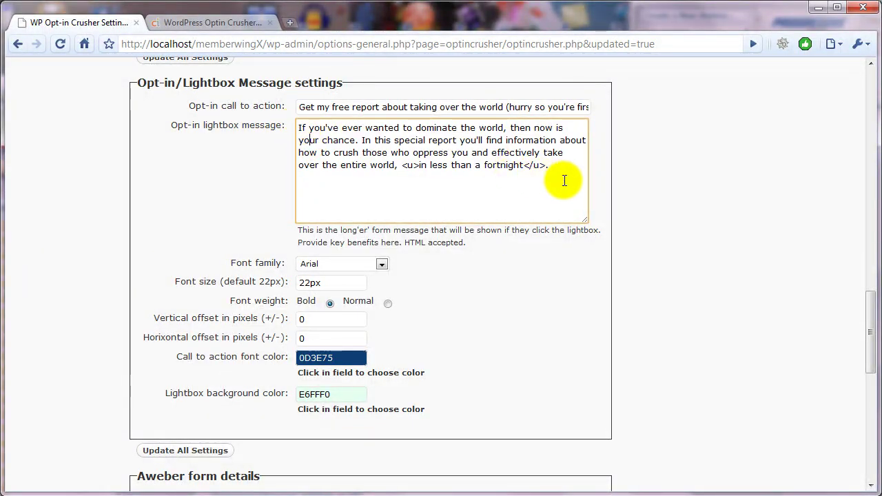
Step: Load the danielwatrous.com site in a new Firefox tab
click(290, 23)
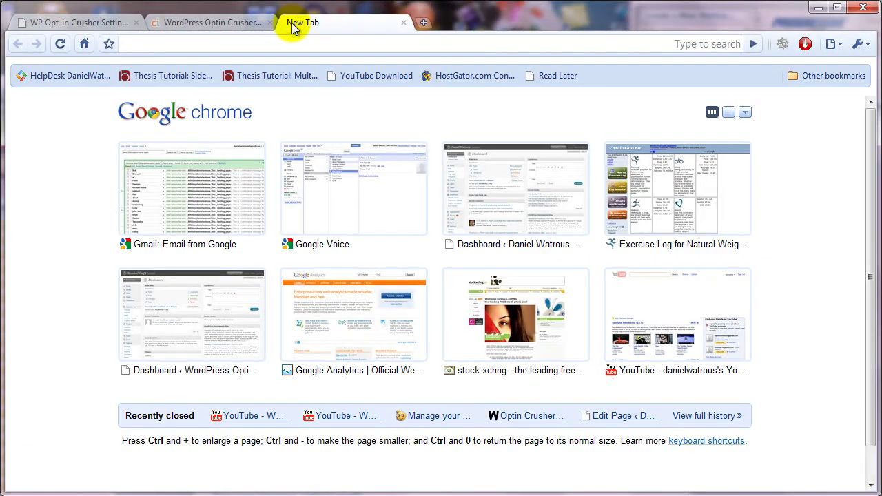
text(d)
key(Return)
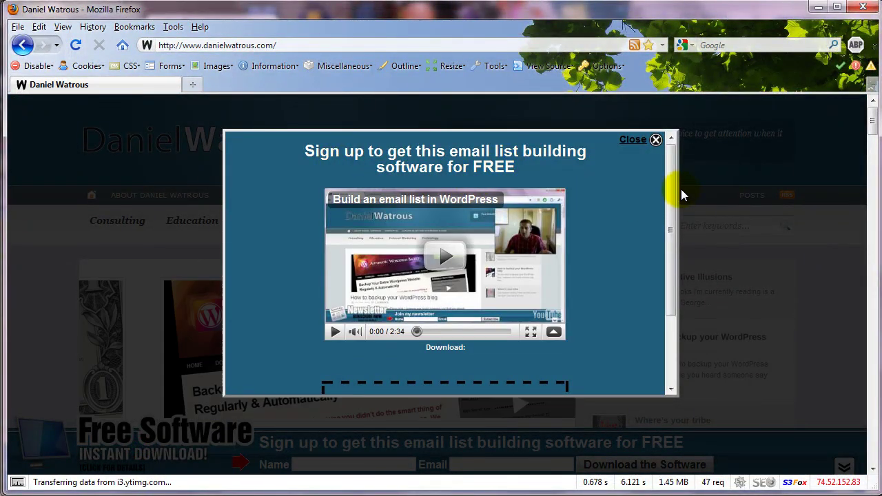
Step: Play the lightbox video, then close the popup leaving the 'email list building software for FREE' footer bar
scroll(668, 191, down, 1)
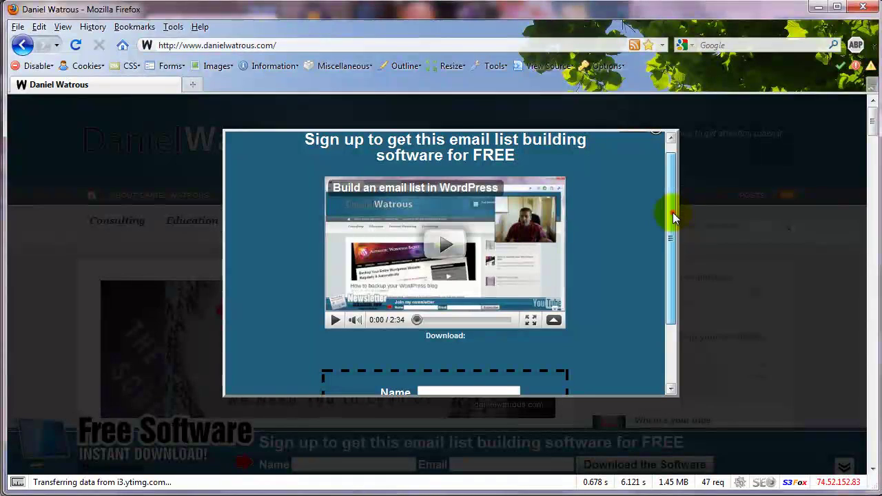
drag(675, 218, 676, 191)
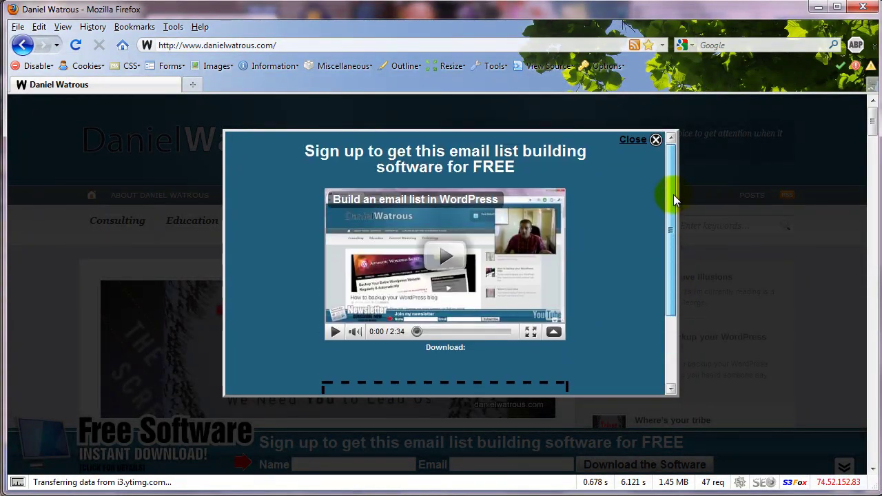
click(458, 262)
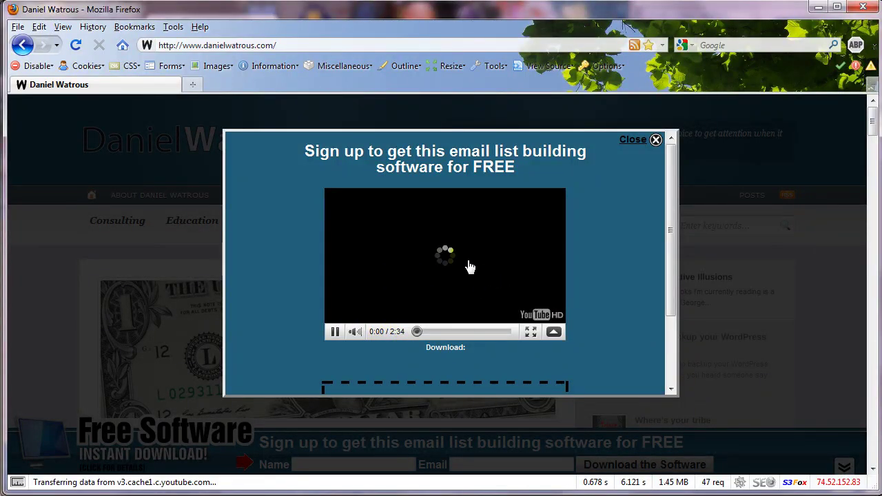
click(633, 146)
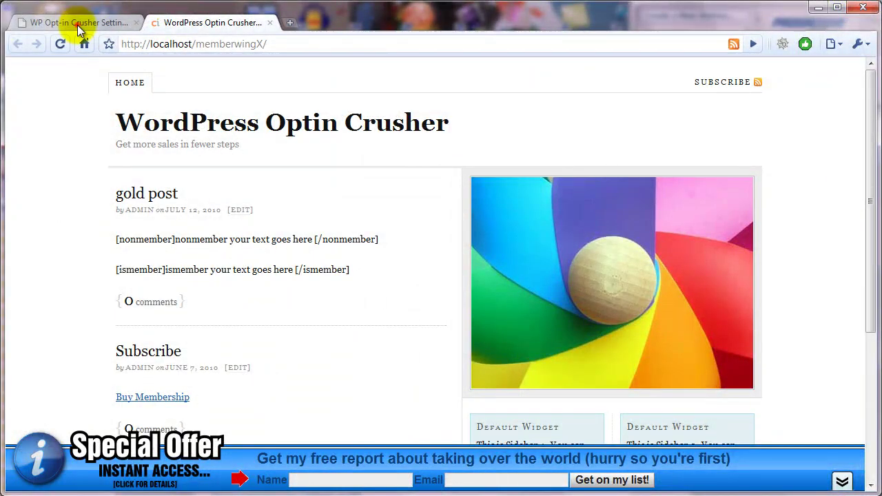
Step: Return to the Opt-in Crusher settings and look over the lightbox message text
click(78, 26)
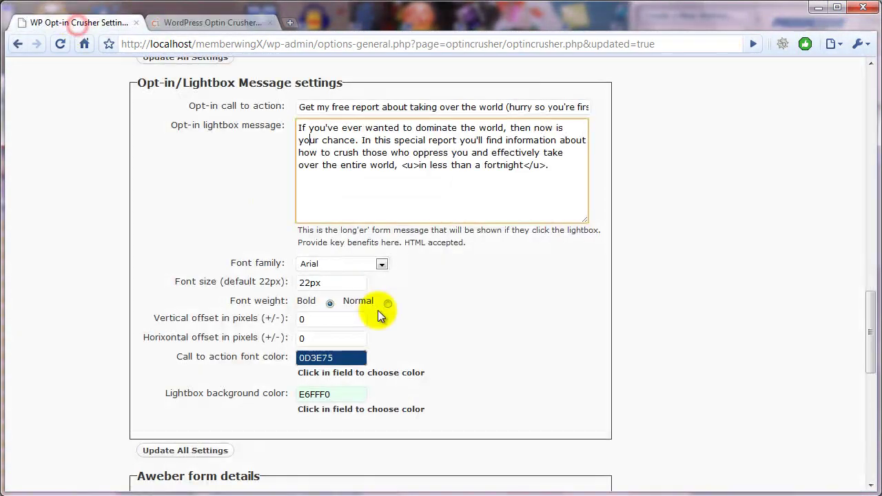
drag(535, 167, 280, 122)
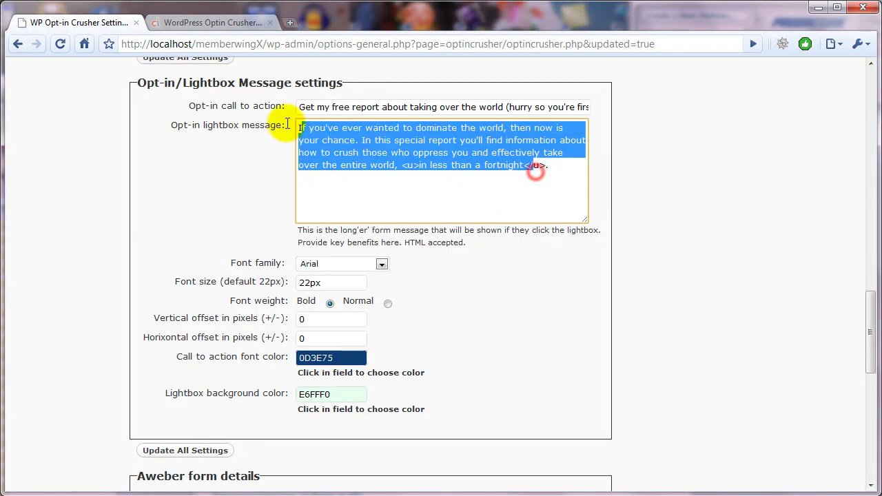
click(301, 128)
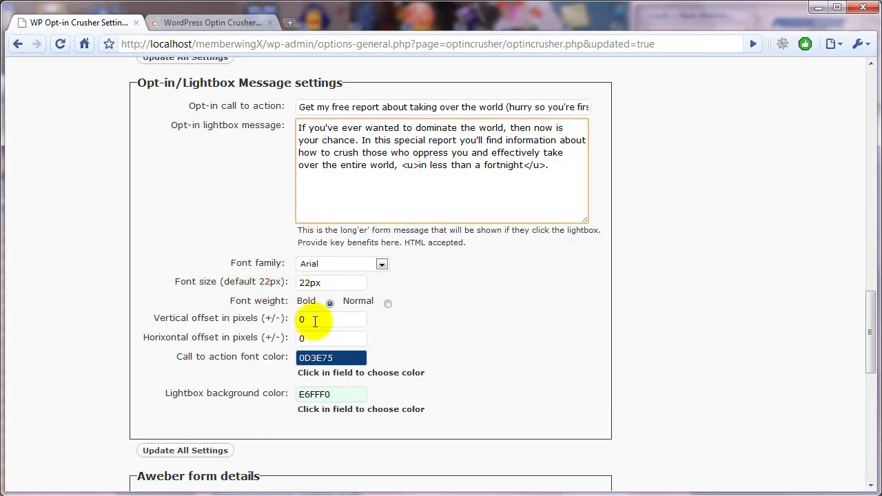
Step: Compare the blog footer's opt-in bar, then scroll to the Aweber 'Get on my list!' button text
click(207, 22)
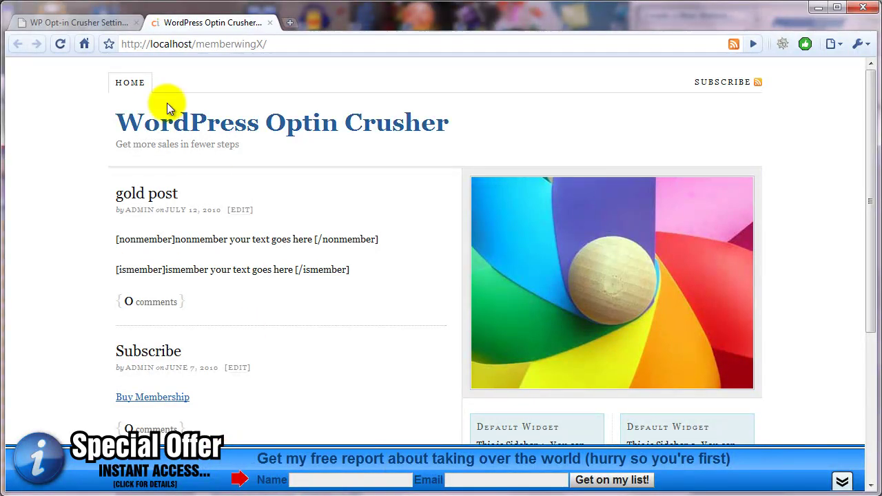
click(102, 22)
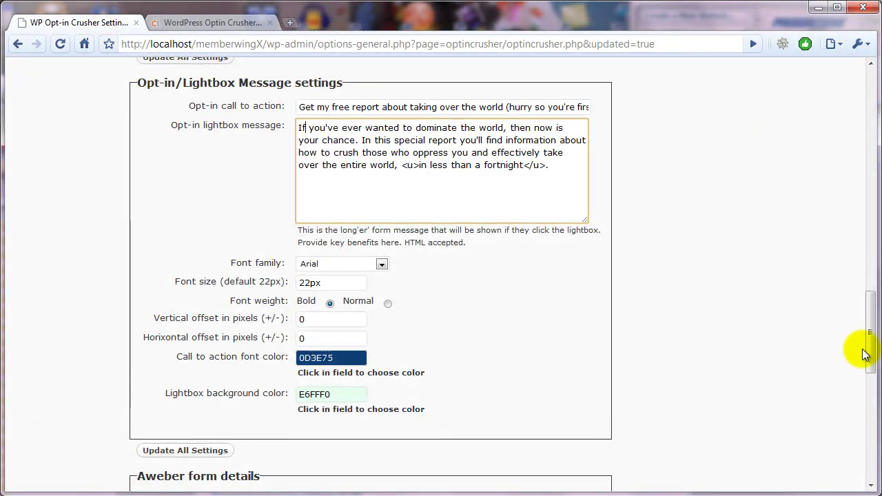
drag(870, 331, 869, 407)
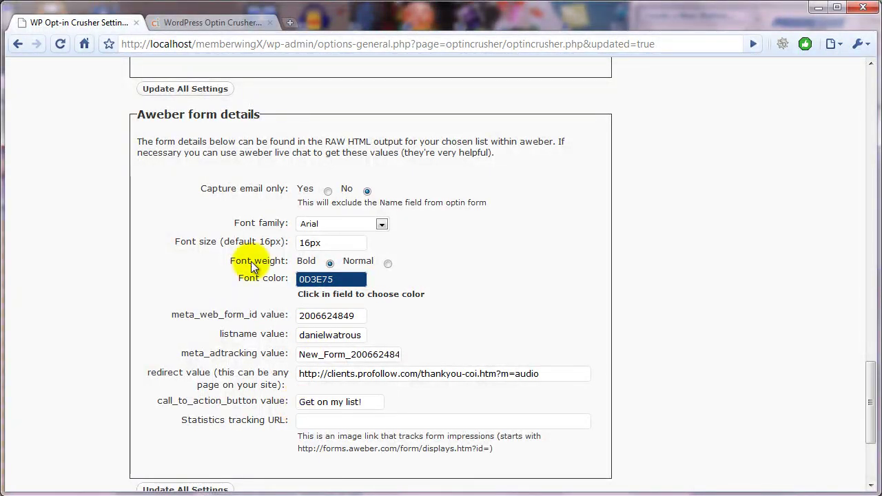
Step: Replace the 'Get on my list!' button text with '>> Download NOW <<' and save all settings
click(183, 23)
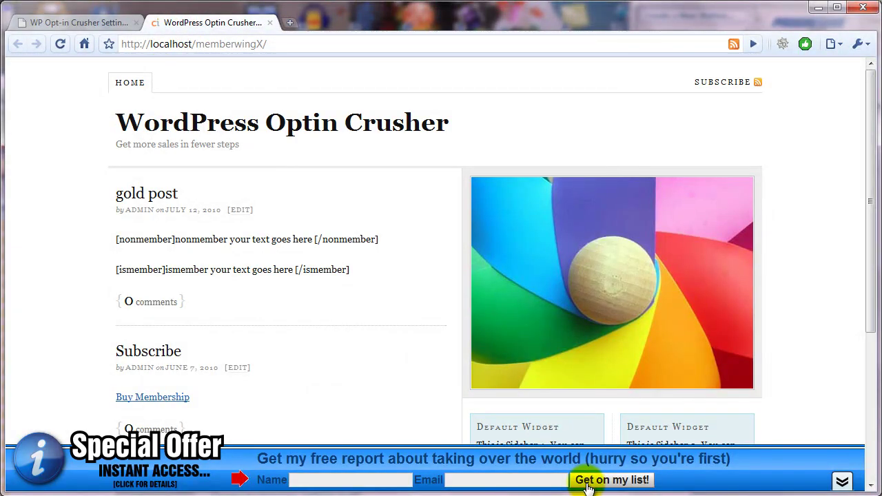
click(93, 22)
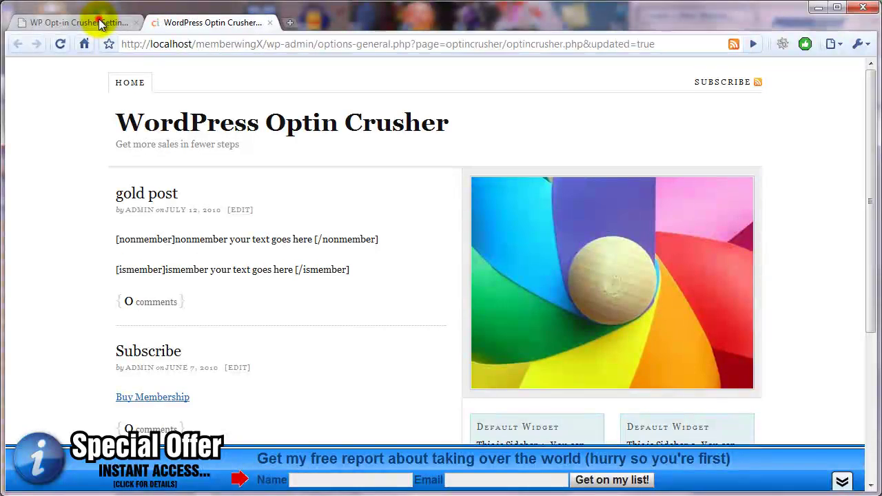
drag(376, 400, 275, 407)
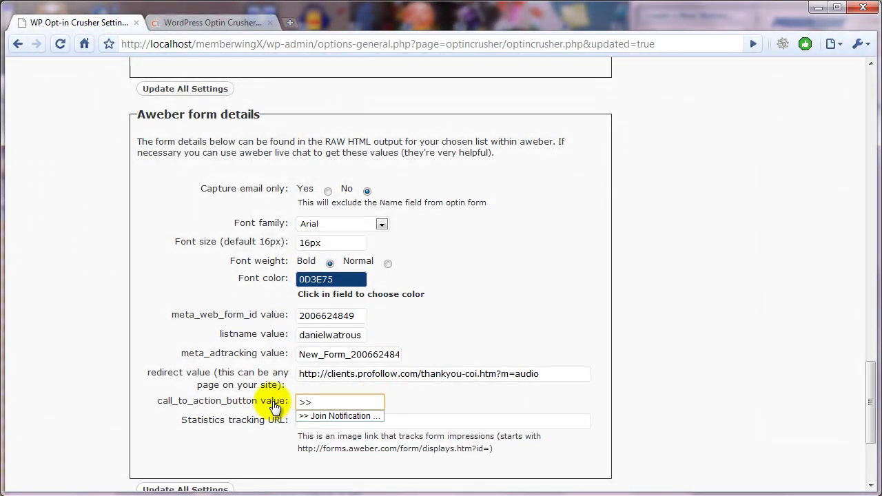
text(>> Download)
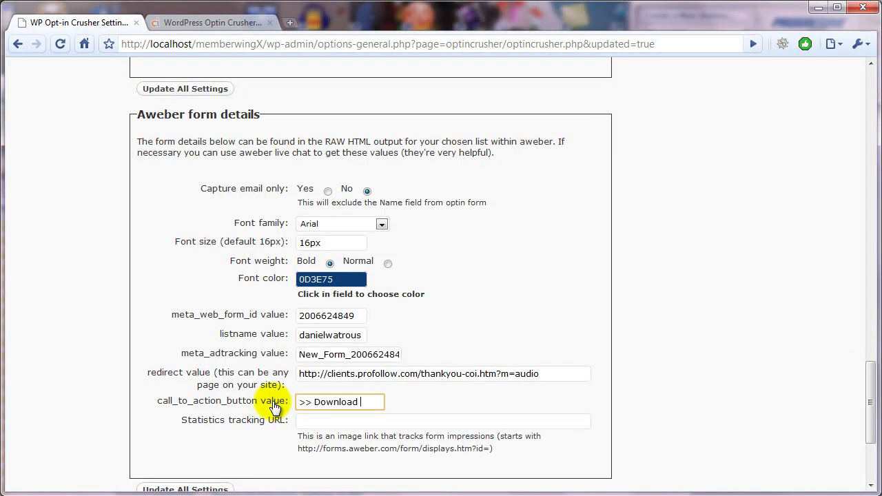
text( NOW <<)
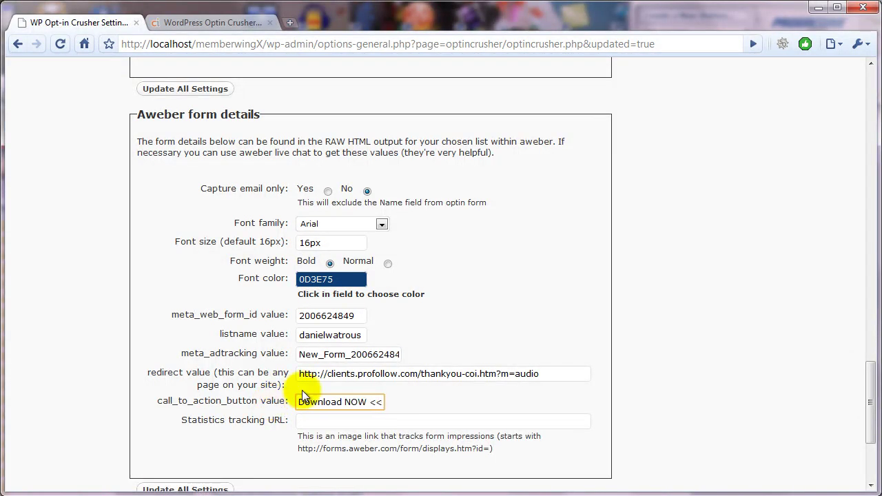
drag(370, 401, 387, 404)
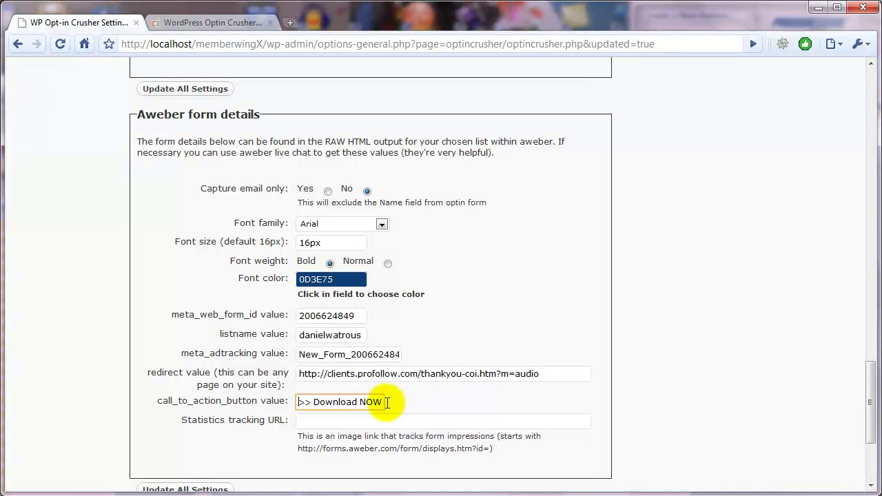
click(200, 90)
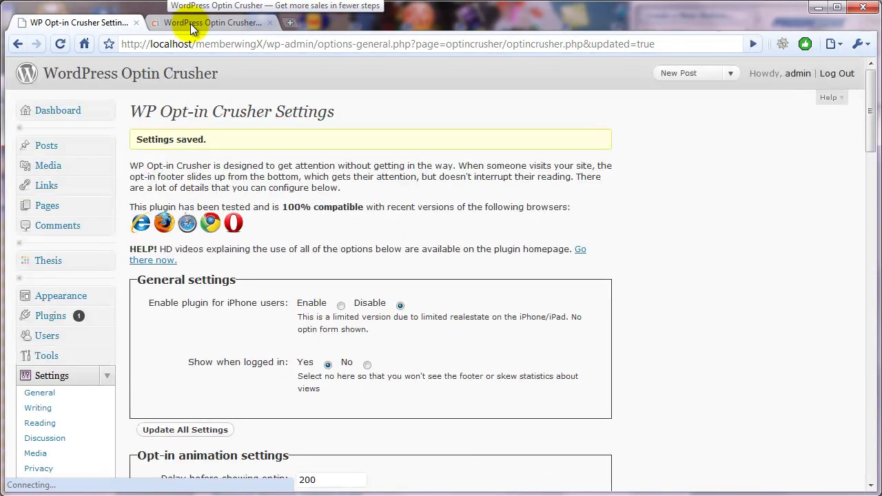
Step: Reload the blog and check the '>> Download NOW <<' button in the opt-in bar and lightbox
click(190, 23)
click(51, 43)
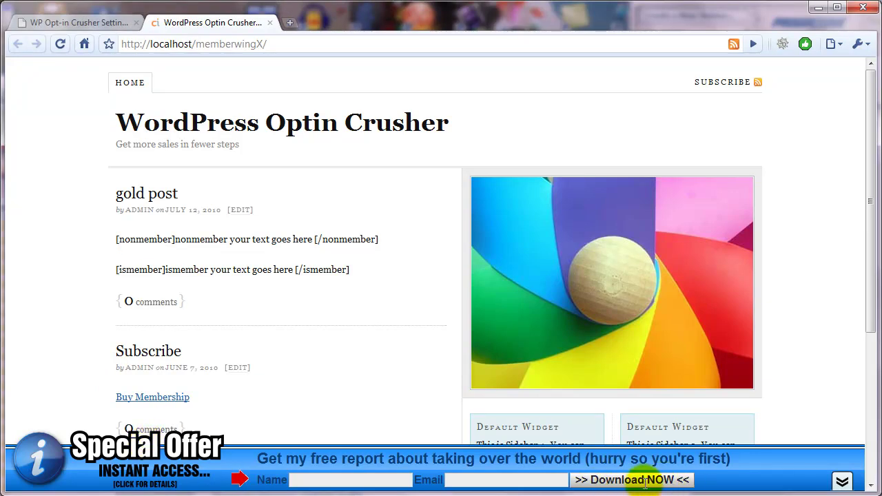
click(169, 475)
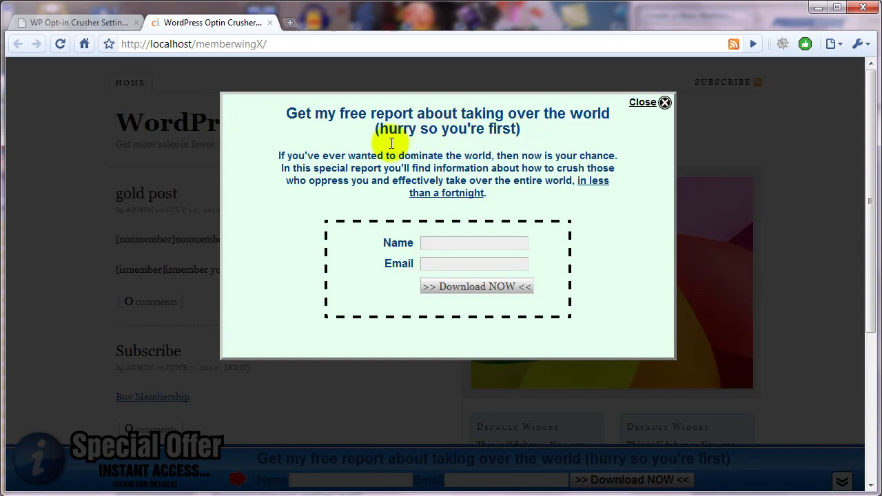
click(644, 105)
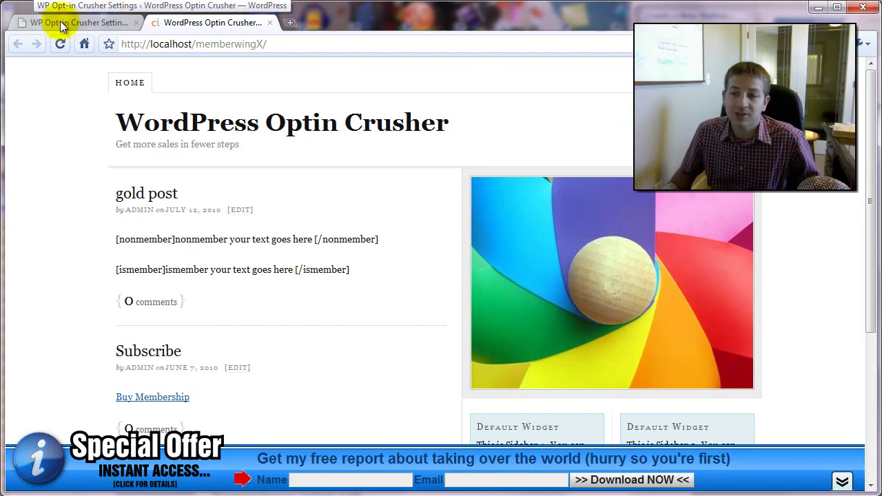
Step: Scroll the Opt-in Crusher settings back to the underlined lightbox message with its E6FFF0 background
click(62, 26)
scroll(353, 359, down, 4)
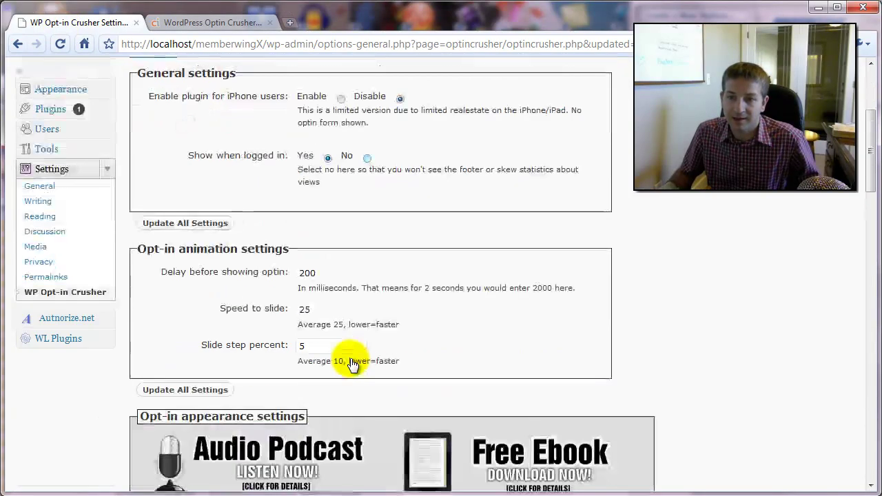
scroll(351, 363, down, 20)
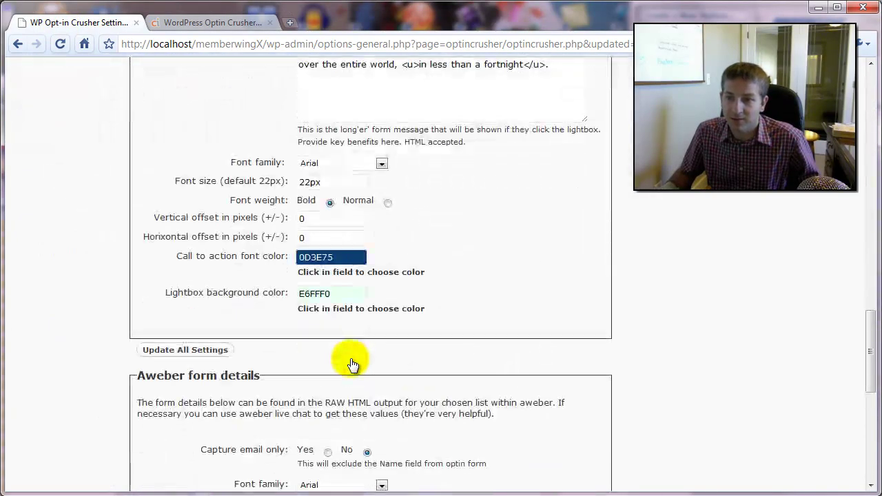
scroll(352, 364, down, 6)
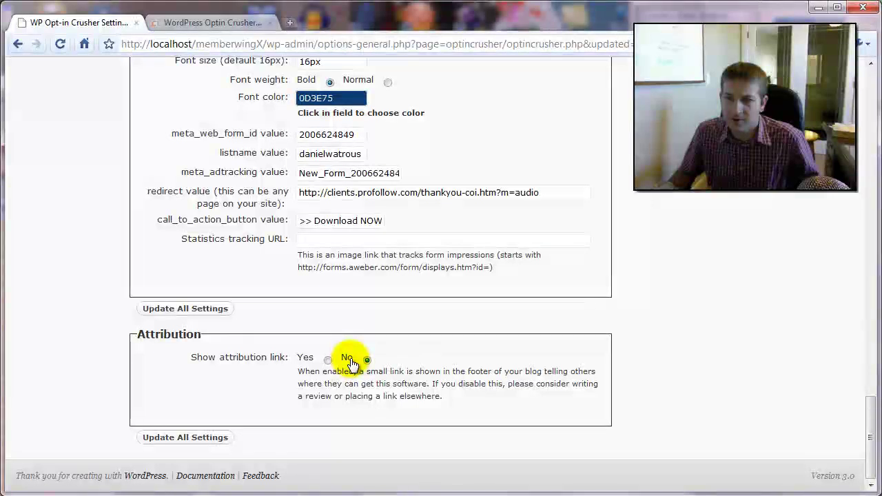
scroll(352, 363, up, 2)
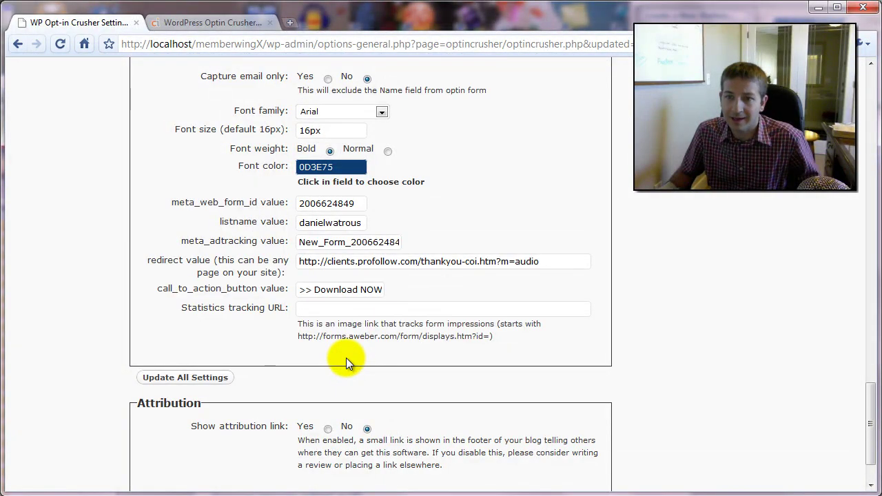
scroll(346, 357, up, 6)
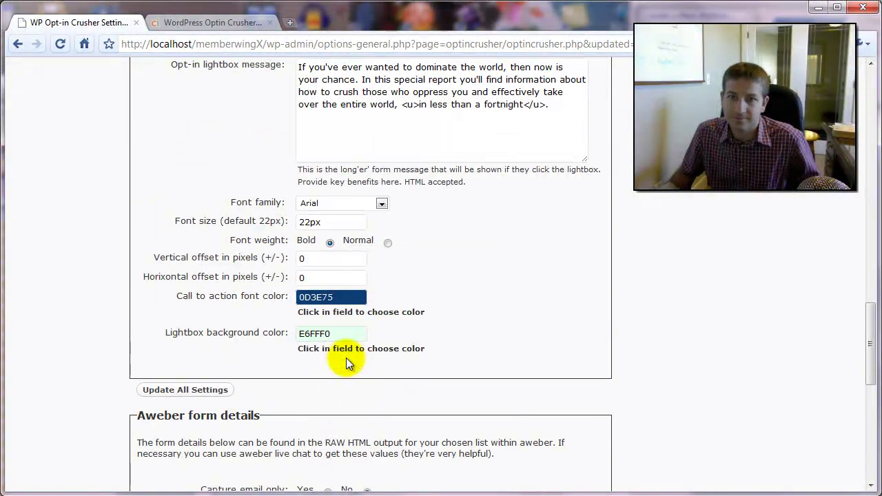